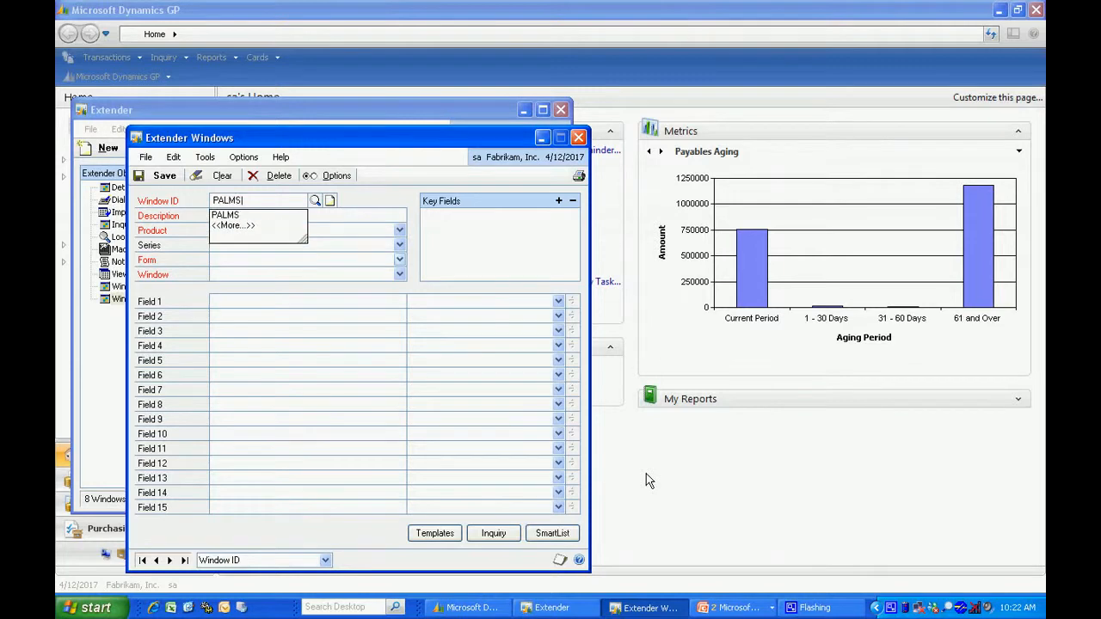
Describe the PALMS window as Palm Description and assign it to product Microsoft Dynamics GP, series Inventory
key("Tab")
type("Palm Description")
key("Tab")
left_click(399, 230)
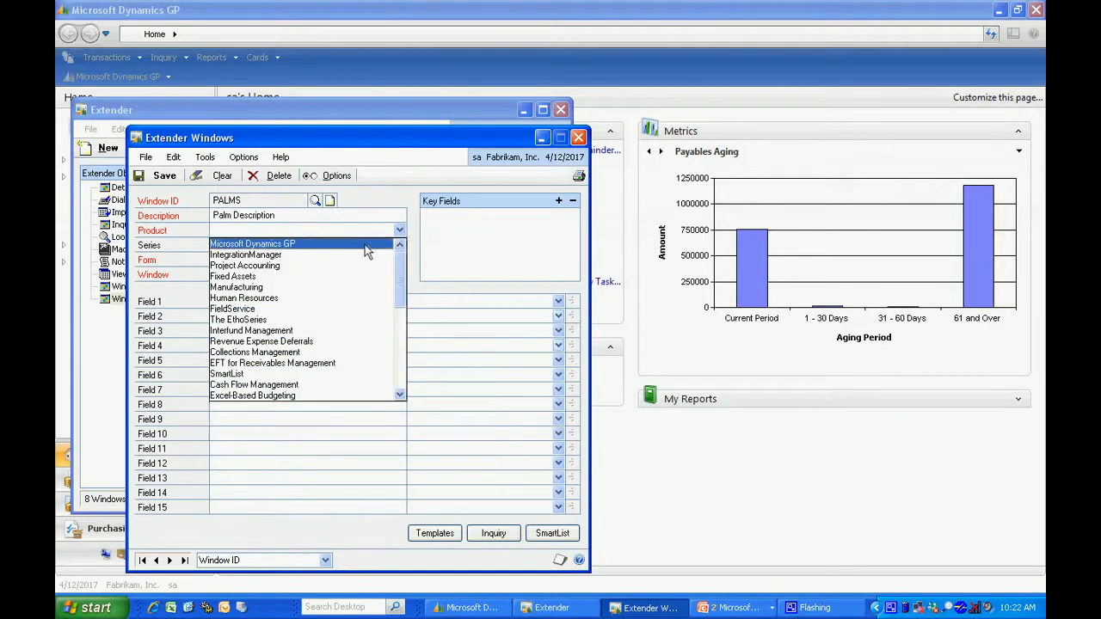
left_click(367, 249)
left_click(399, 245)
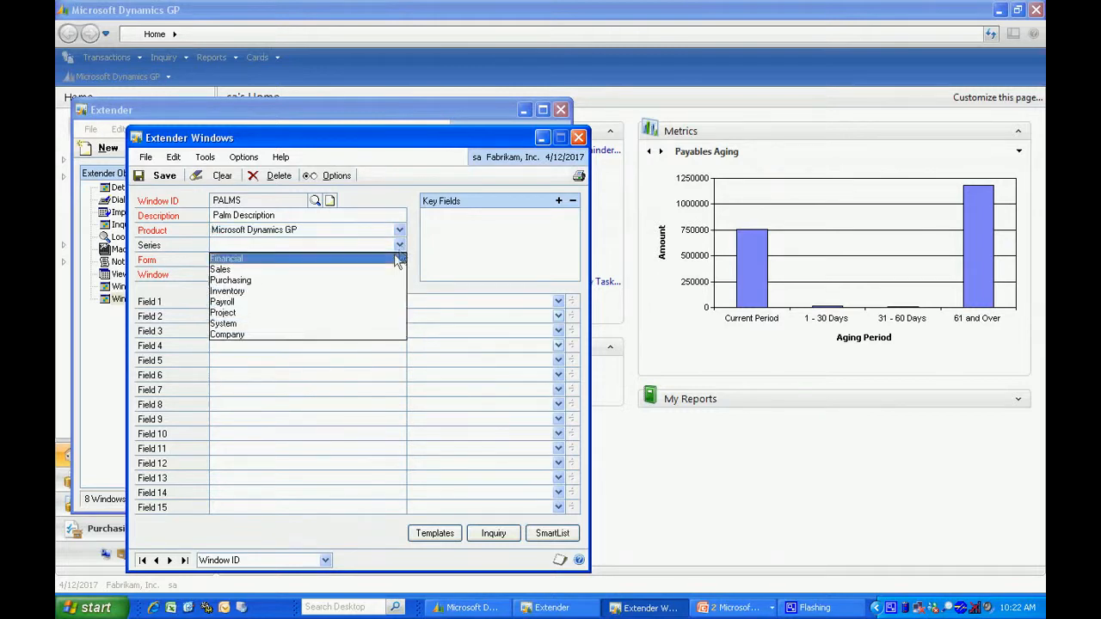
left_click(386, 292)
Attach the PALMS window to the Item Maintenance form
left_click(399, 260)
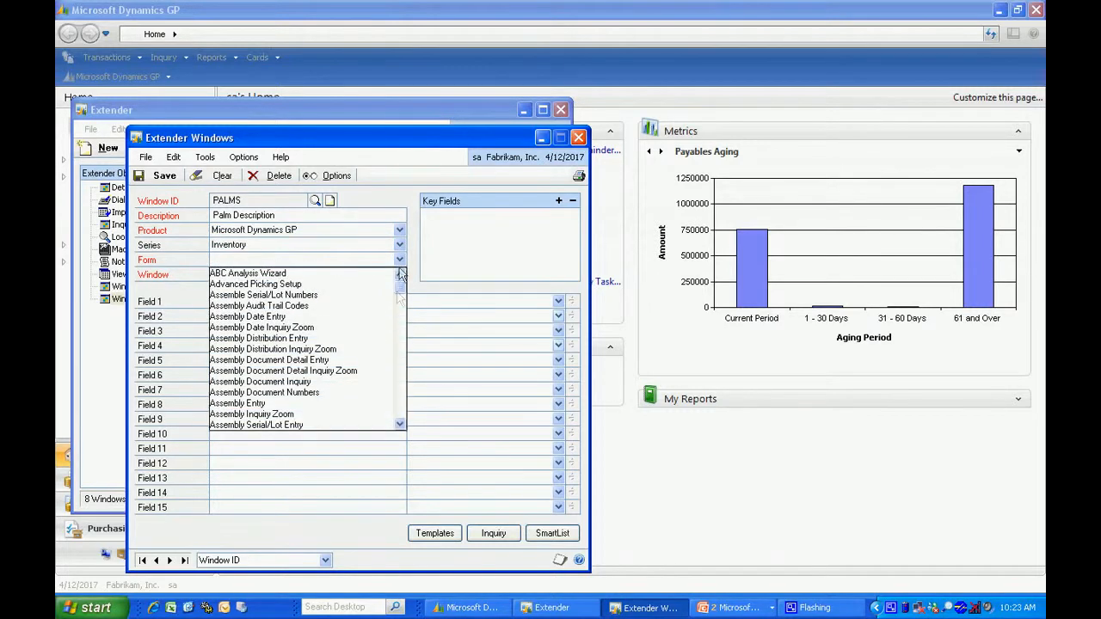
scroll(403, 370, "down", 15)
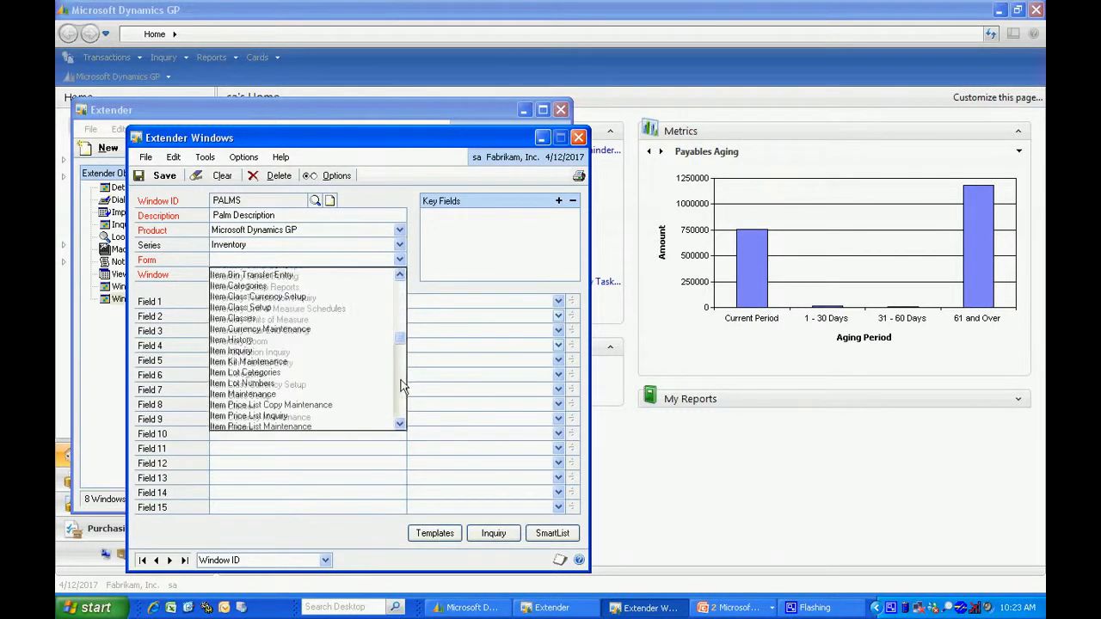
scroll(401, 386, "down", 4)
scroll(401, 386, "up", 4)
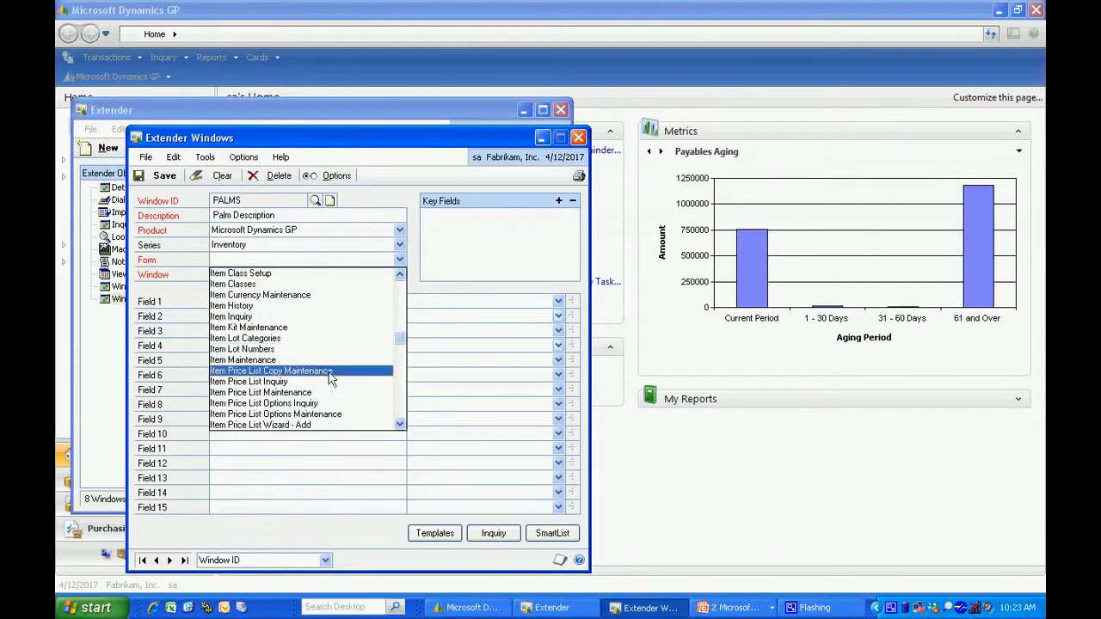
left_click(292, 360)
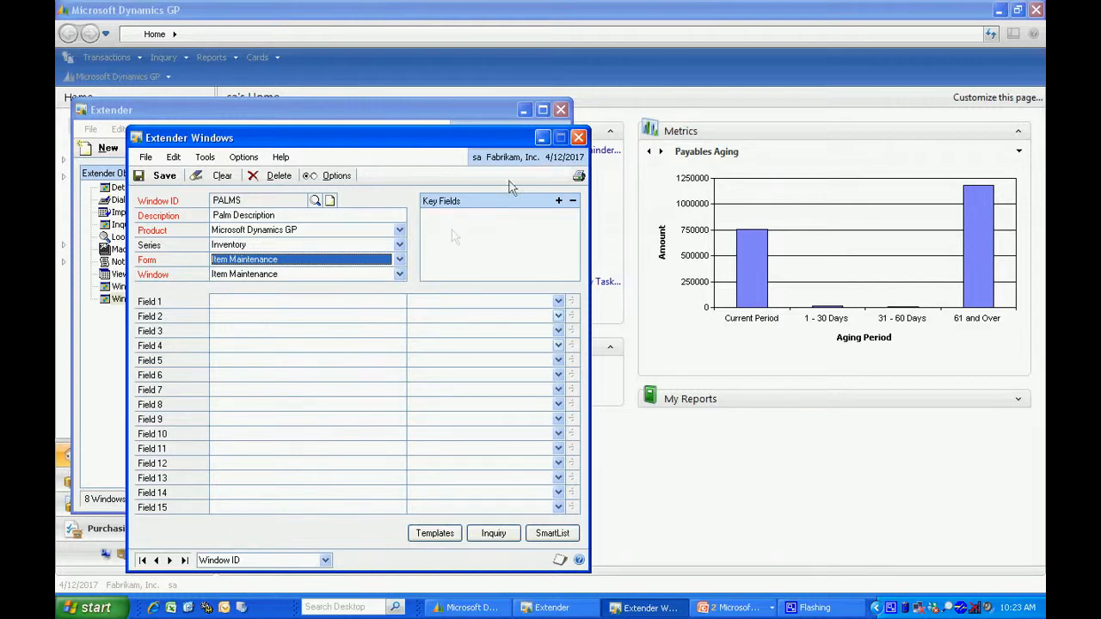
Look up the Item Maintenance fields and add Item Number as the key field
left_click(558, 200)
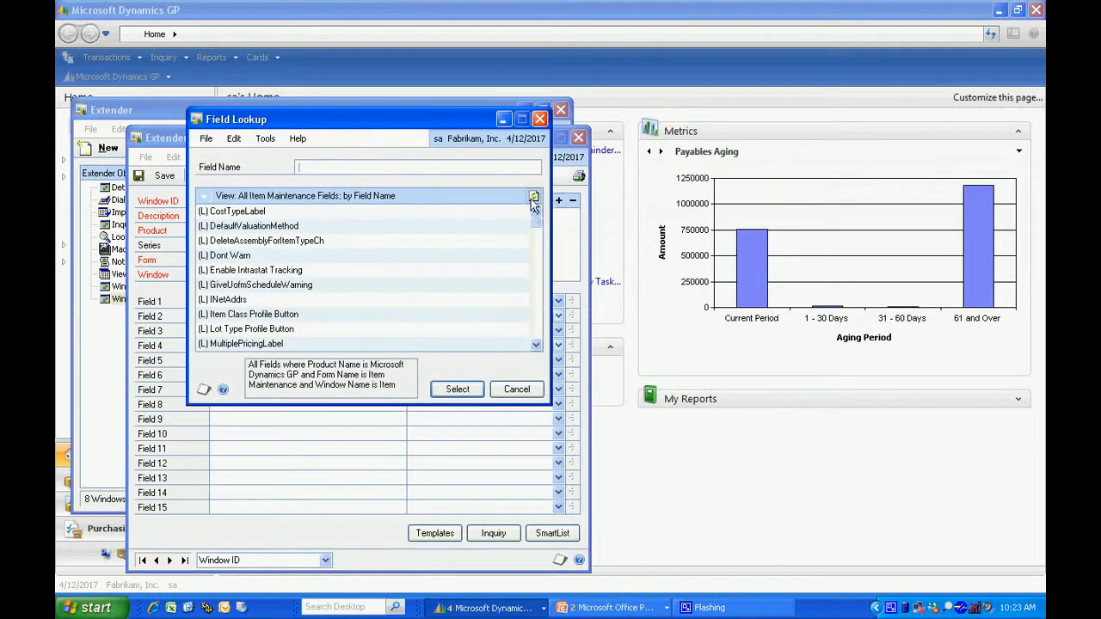
type("i")
left_click(533, 198)
left_click(288, 256)
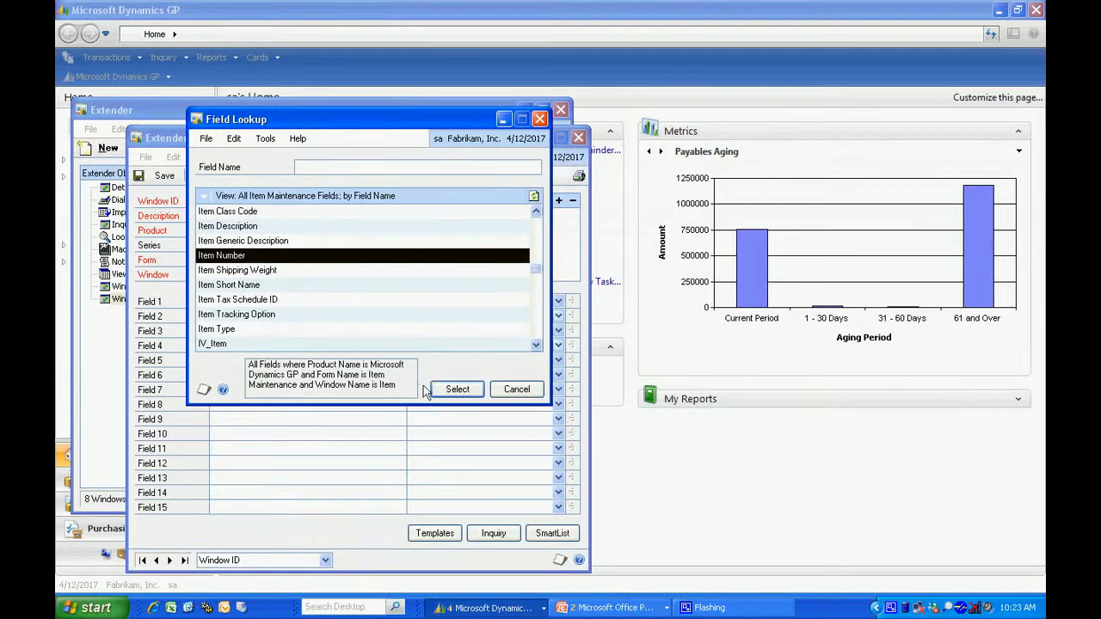
left_click(442, 394)
Define Field 1 as Size with the List field type
left_click(295, 302)
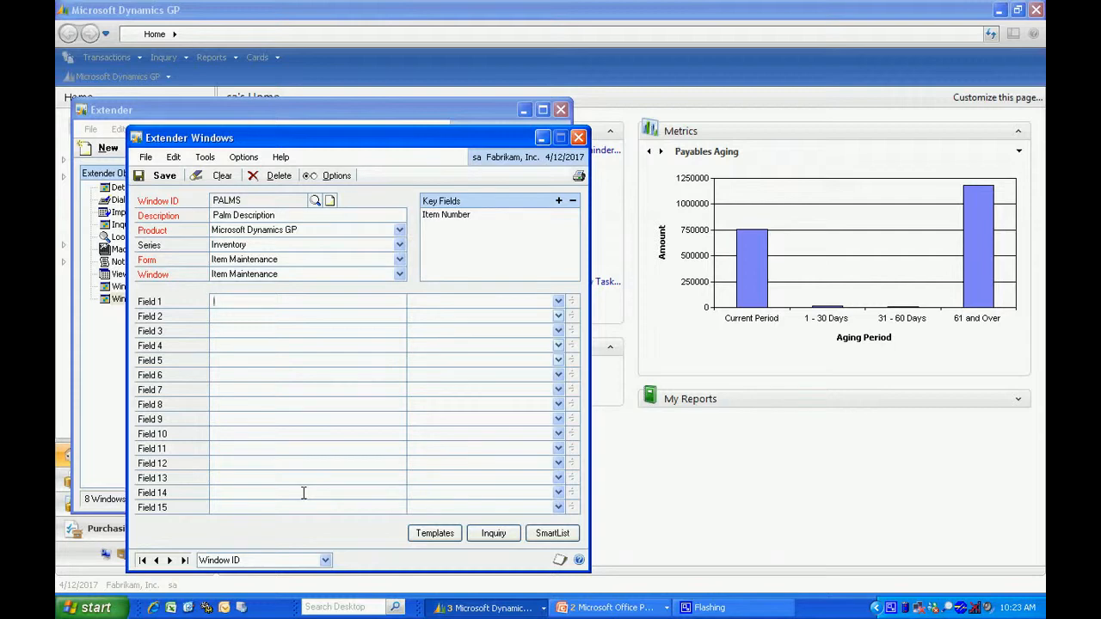
type("ze")
left_click(558, 301)
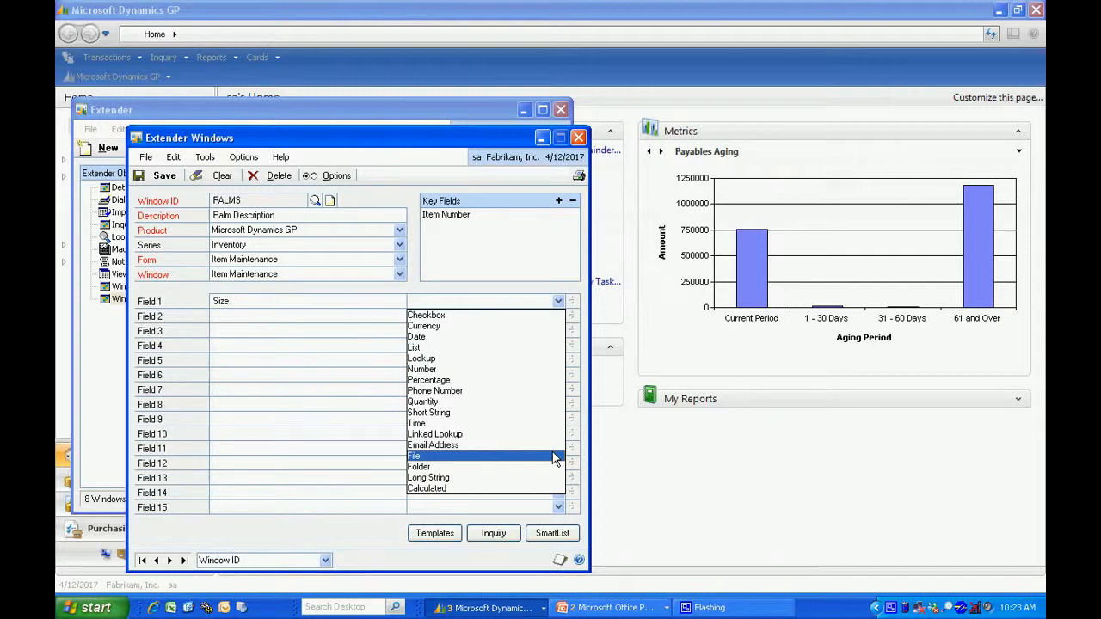
left_click(511, 349)
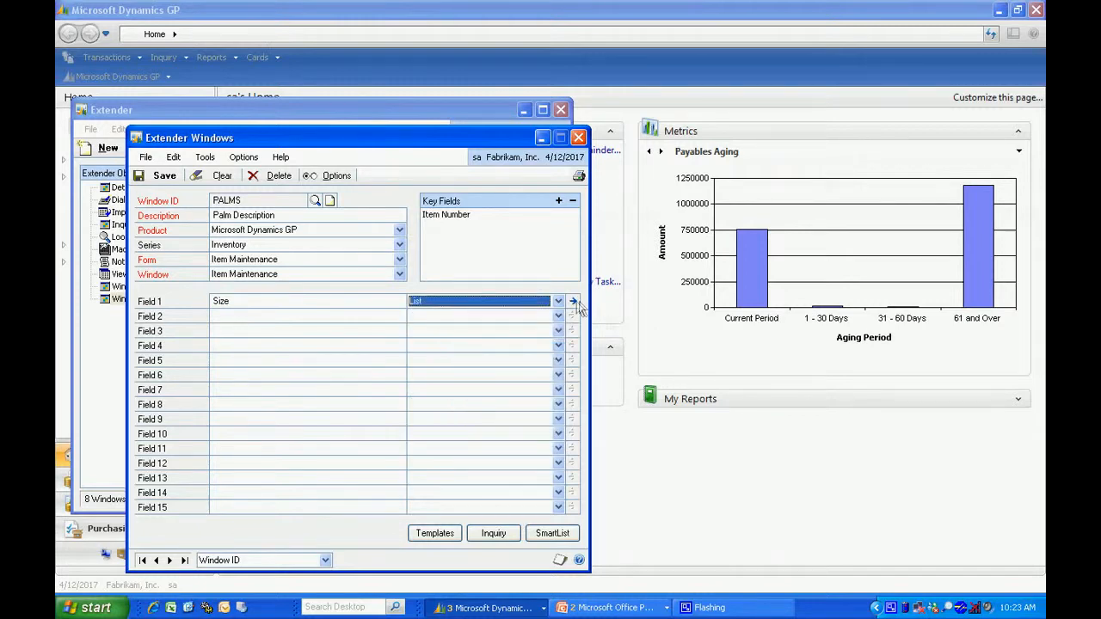
Enter Small, Medium and Large as the list items of the Size field
left_click(572, 301)
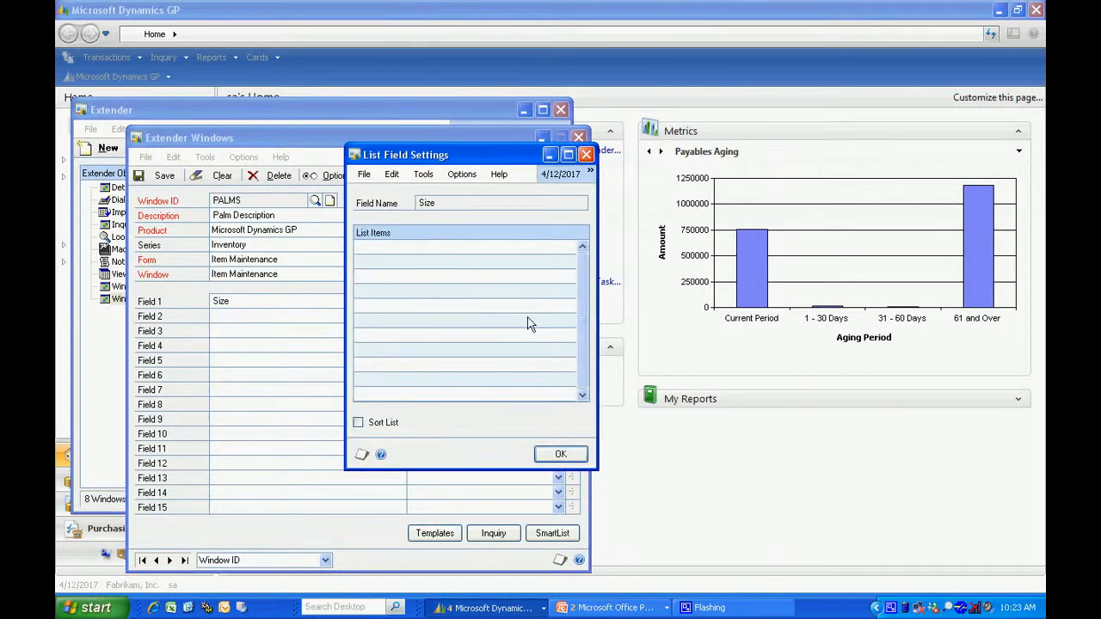
type("Small Medium")
key("Return")
type("Large")
left_click(560, 454)
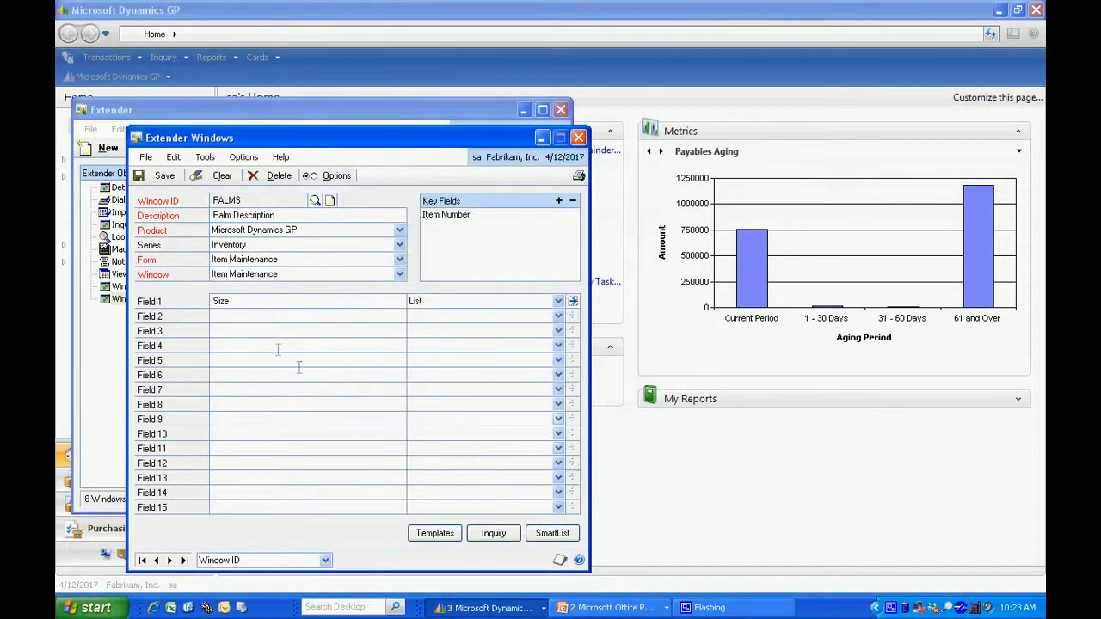
Define Field 2 as Available with the Date field type
left_click(244, 320)
type("Available")
left_click(558, 317)
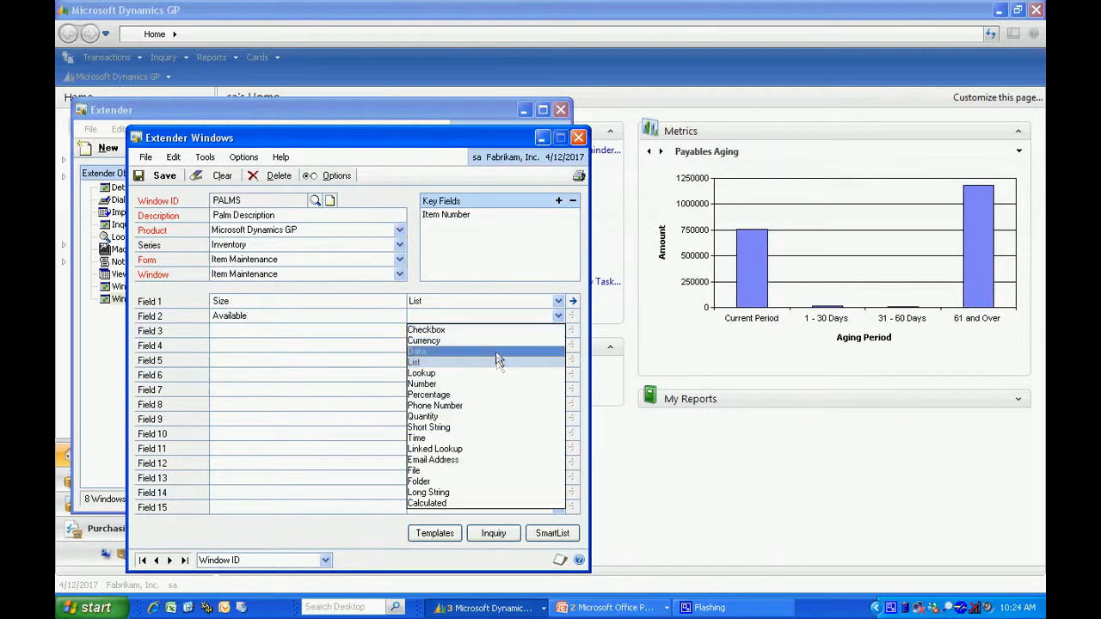
left_click(496, 353)
Define Field 3 as Marketing with the Long String field type
left_click(282, 331)
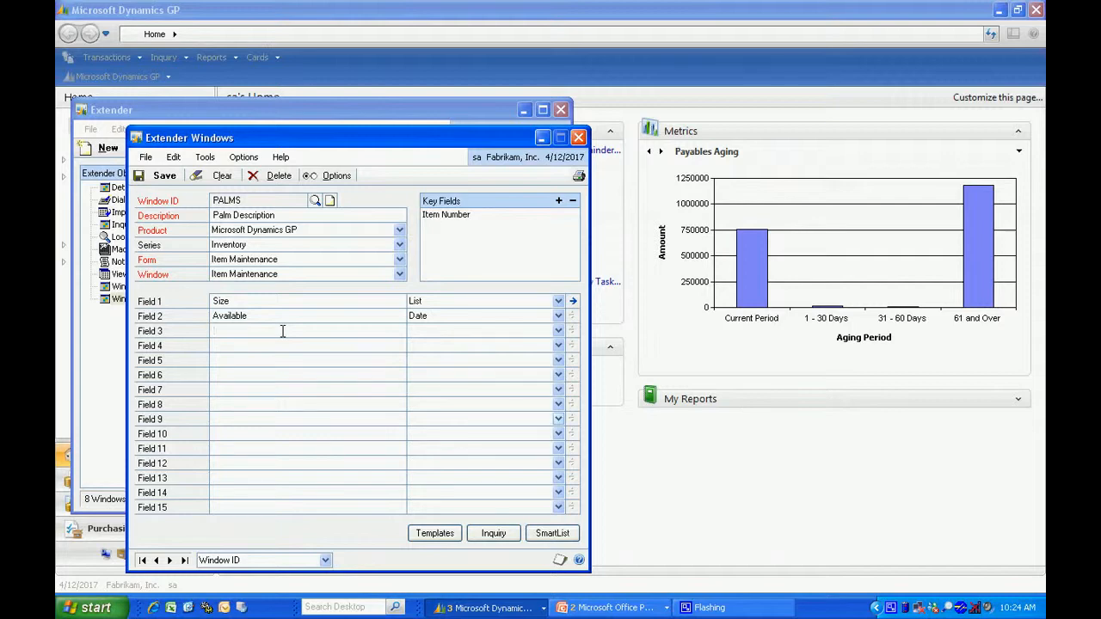
type("Marketing")
left_click(495, 334)
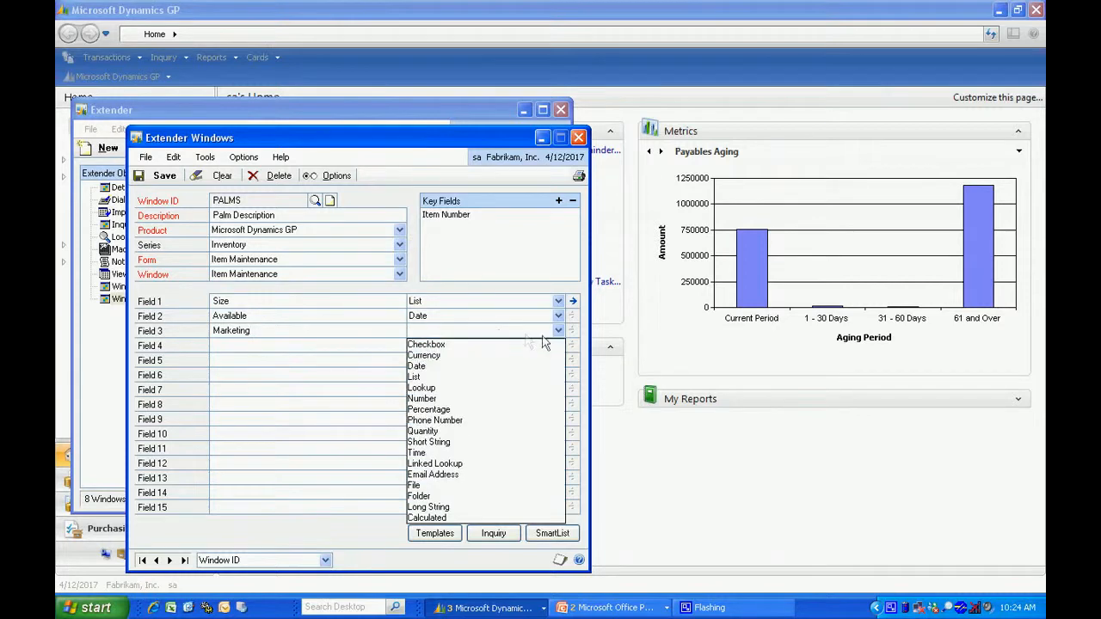
left_click(489, 508)
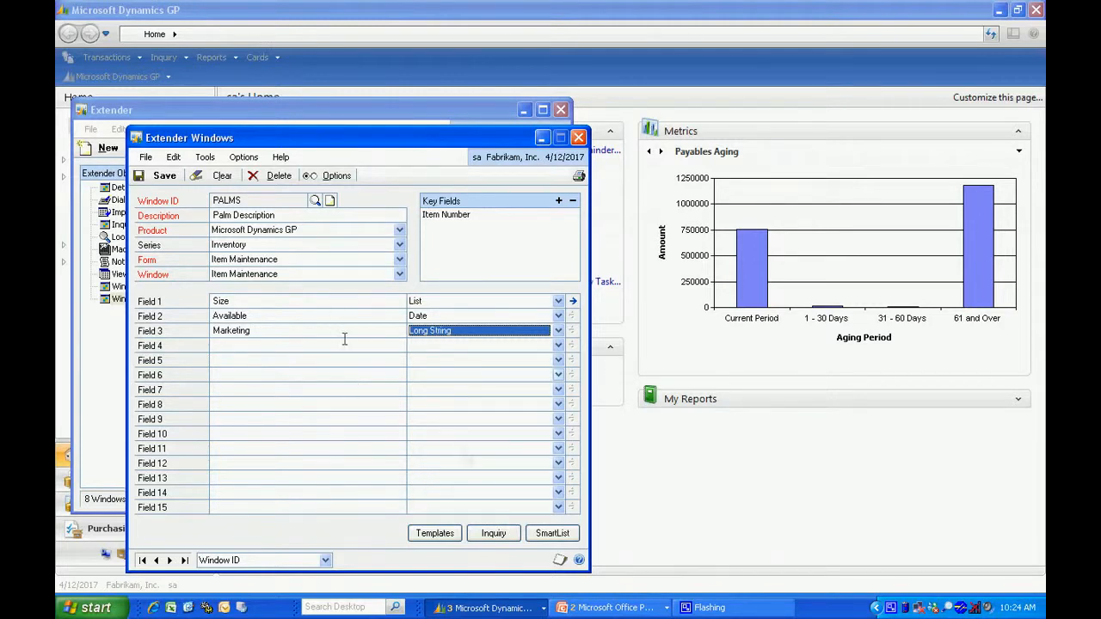
Add a SmartList integration for the Microsoft Dynamics GP Items object, linked by Item Number
left_click(557, 535)
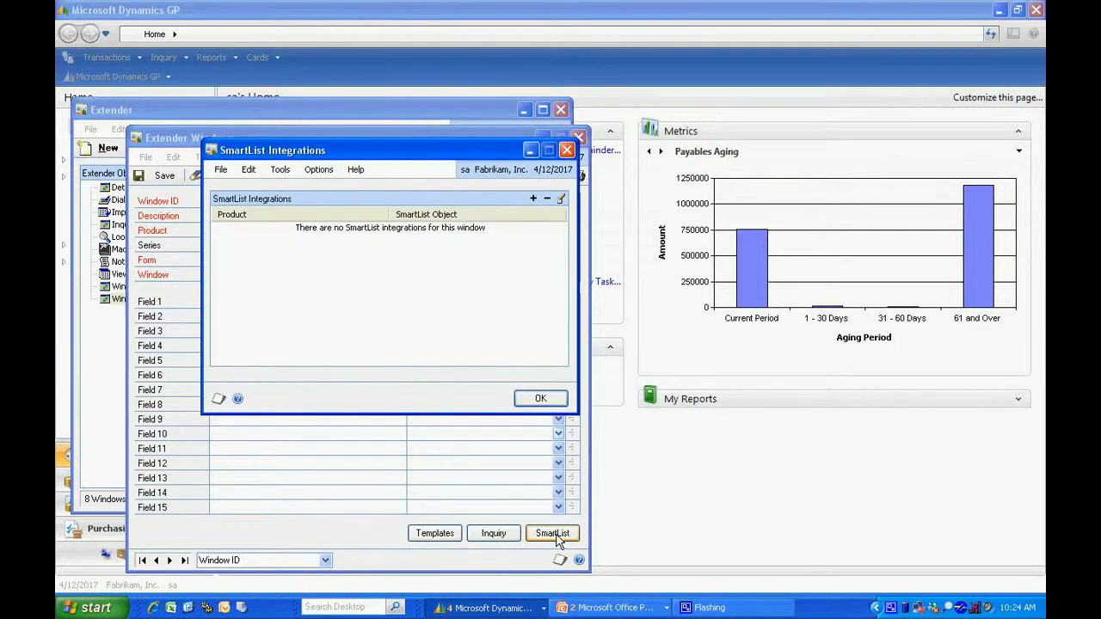
left_click(535, 200)
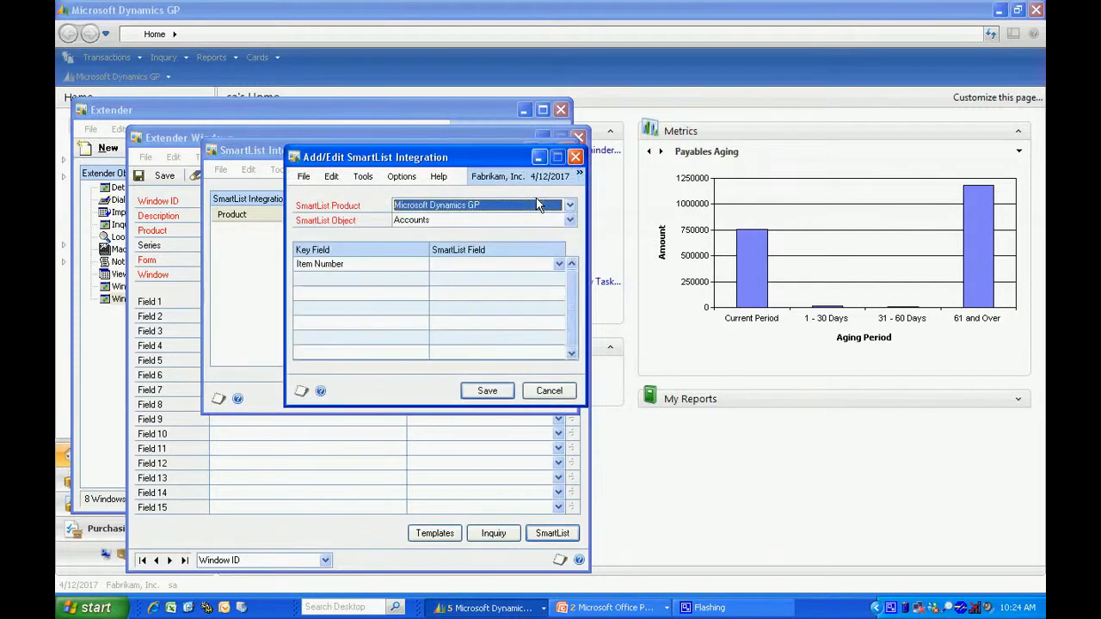
left_click(570, 221)
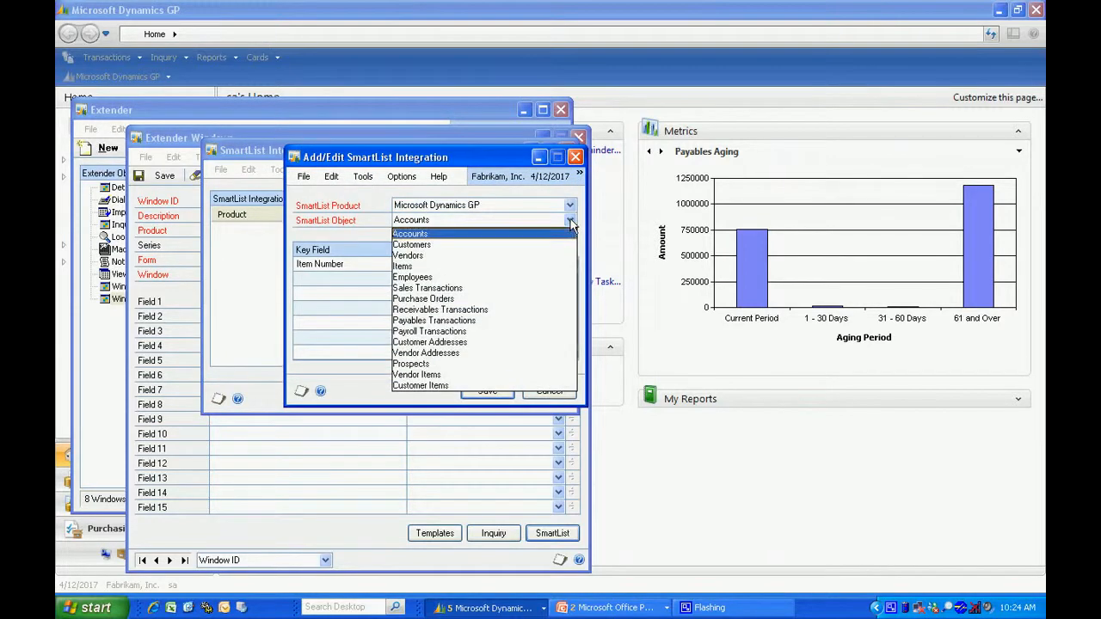
left_click(545, 266)
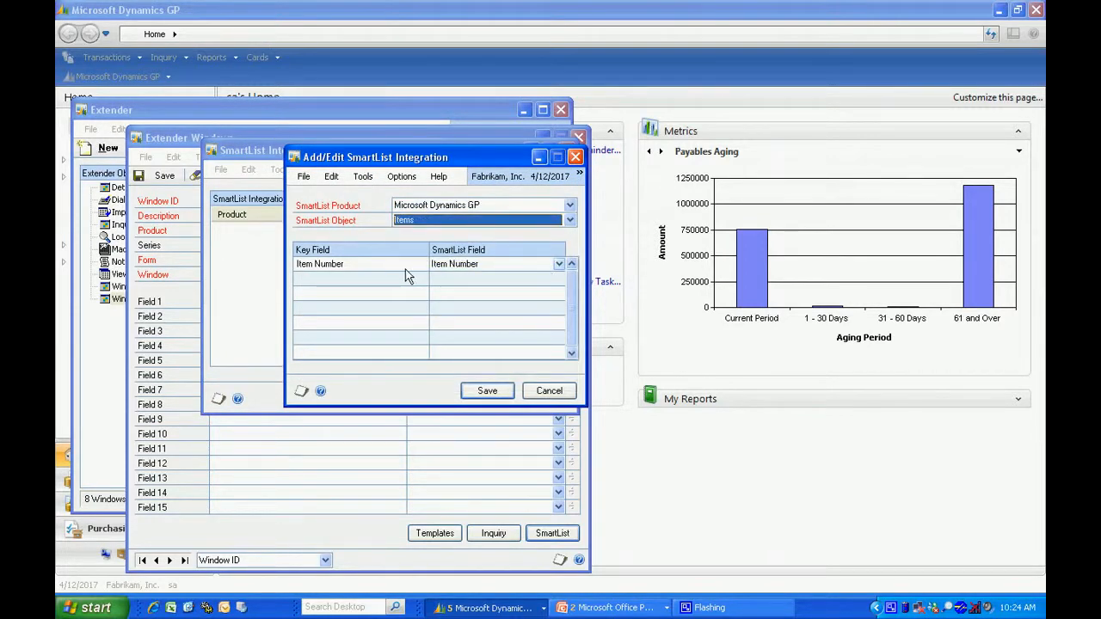
left_click(487, 392)
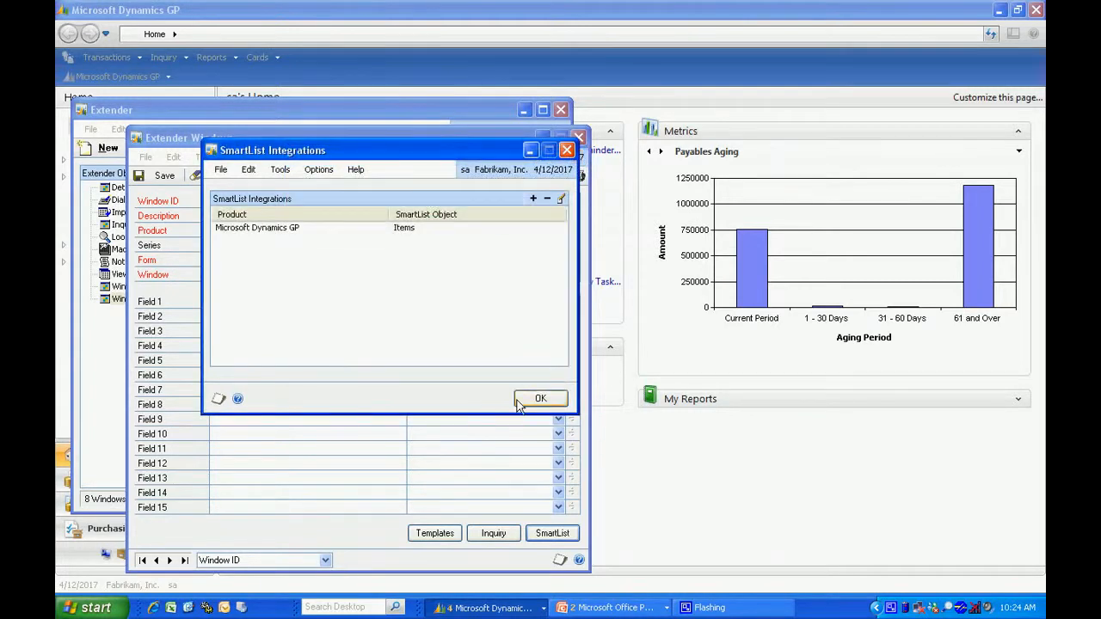
left_click(540, 399)
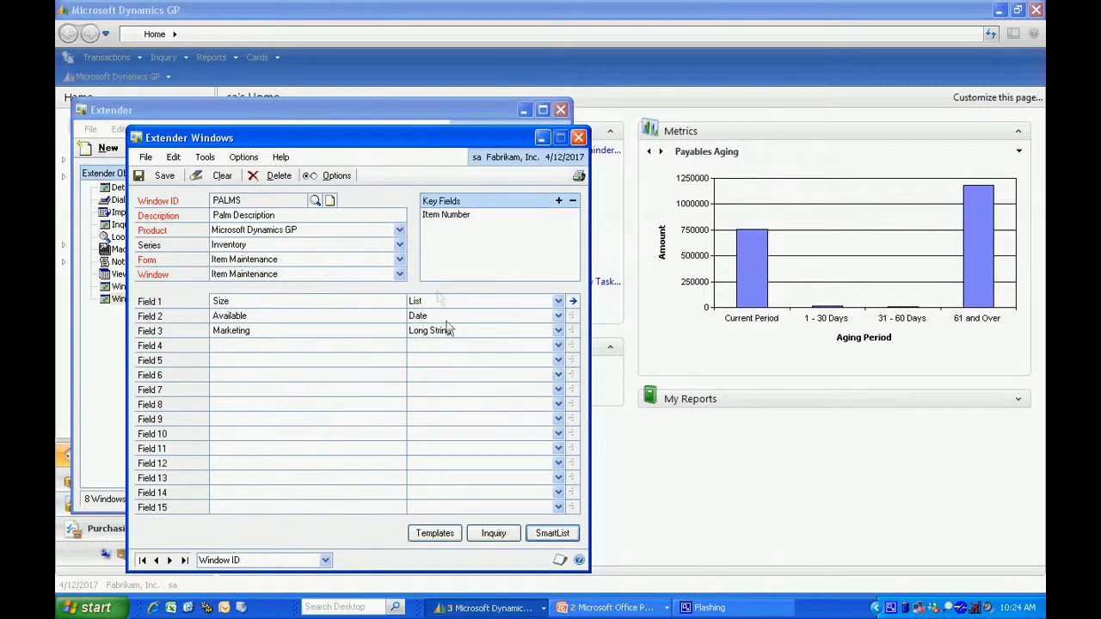
Save the PALMS window definition and close both Extender windows
left_click(163, 176)
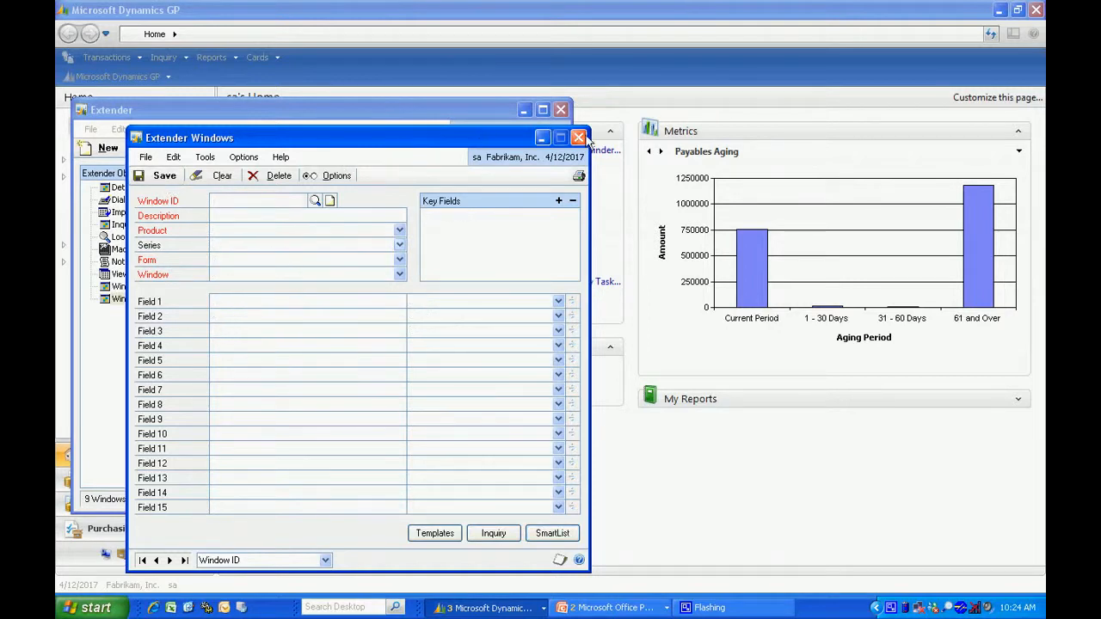
left_click(578, 138)
left_click(561, 109)
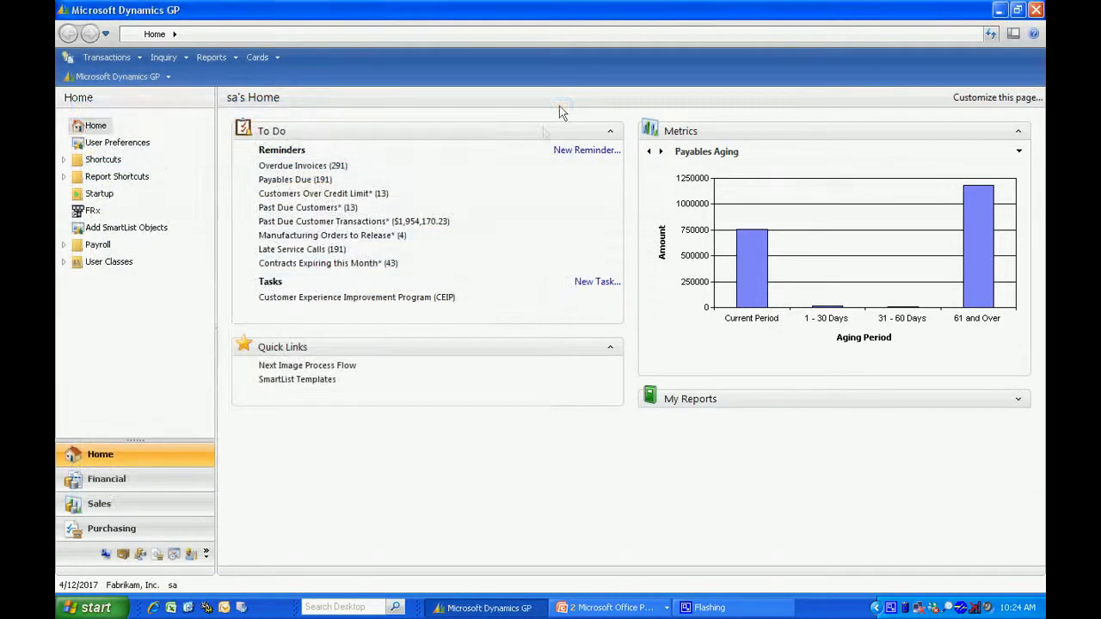
Open the inventory Item Maintenance card at the first item record and move its window clear of the window edge
left_click(258, 59)
mouse_move(322, 144)
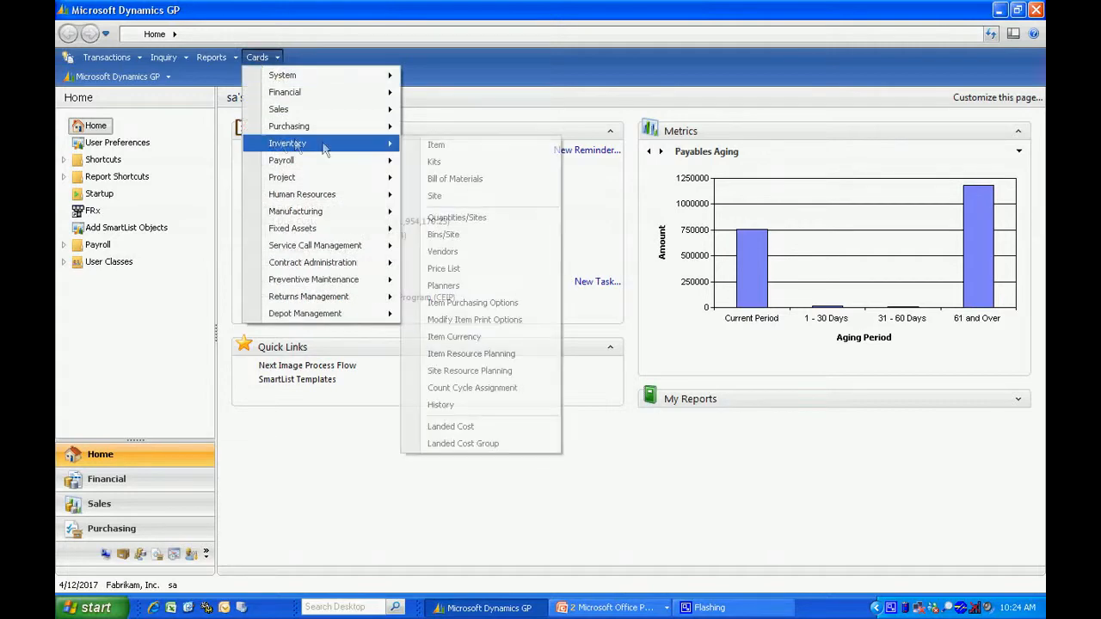
left_click(423, 146)
left_click(79, 461)
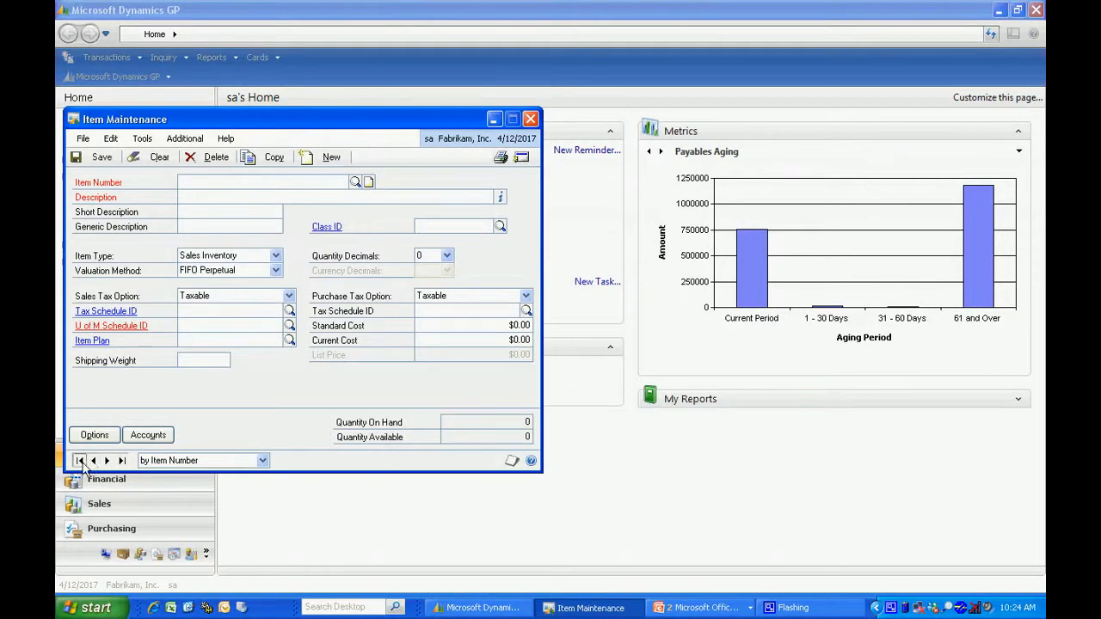
left_click_drag(312, 131, 436, 167)
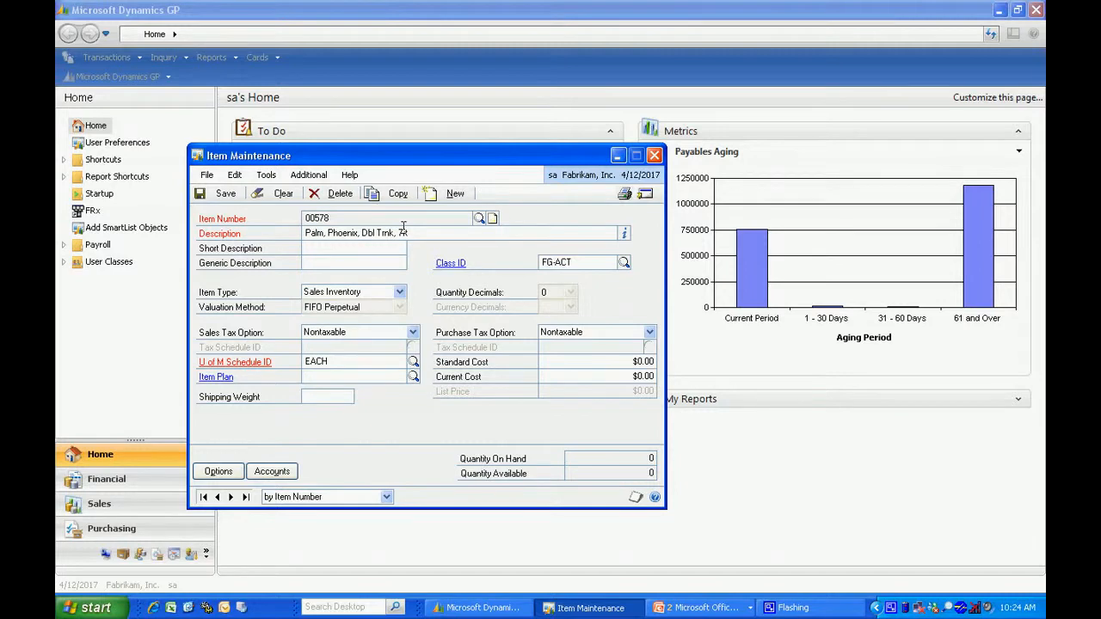
Save a Palm Description for the item with size Medium, available 5/19/2009 and marketing text "For pool or patio", and close the item card
left_click(313, 177)
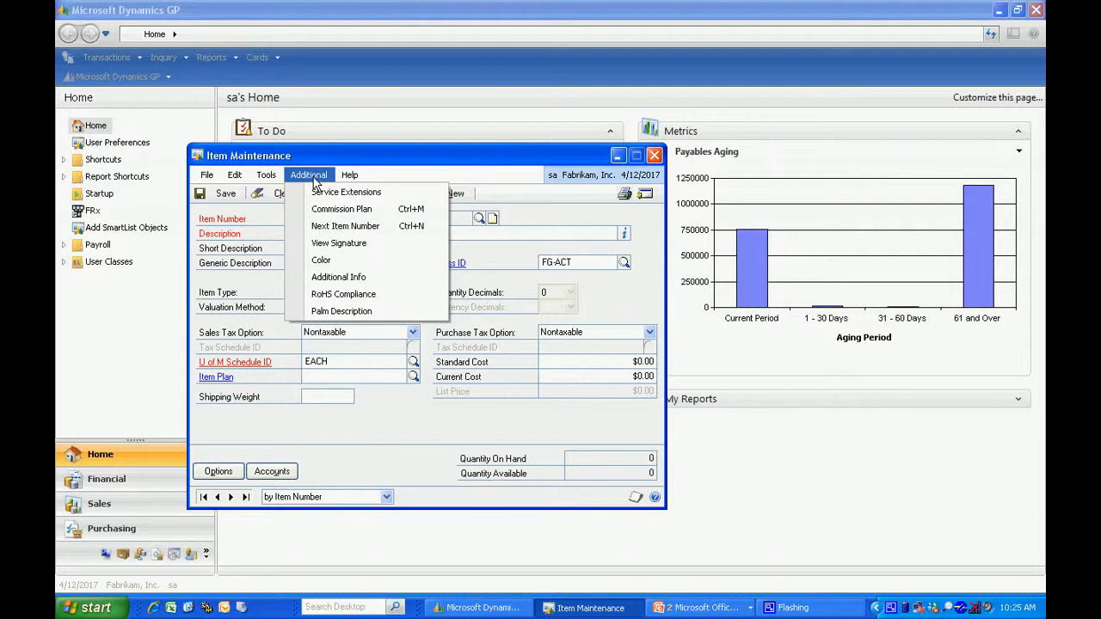
left_click(340, 311)
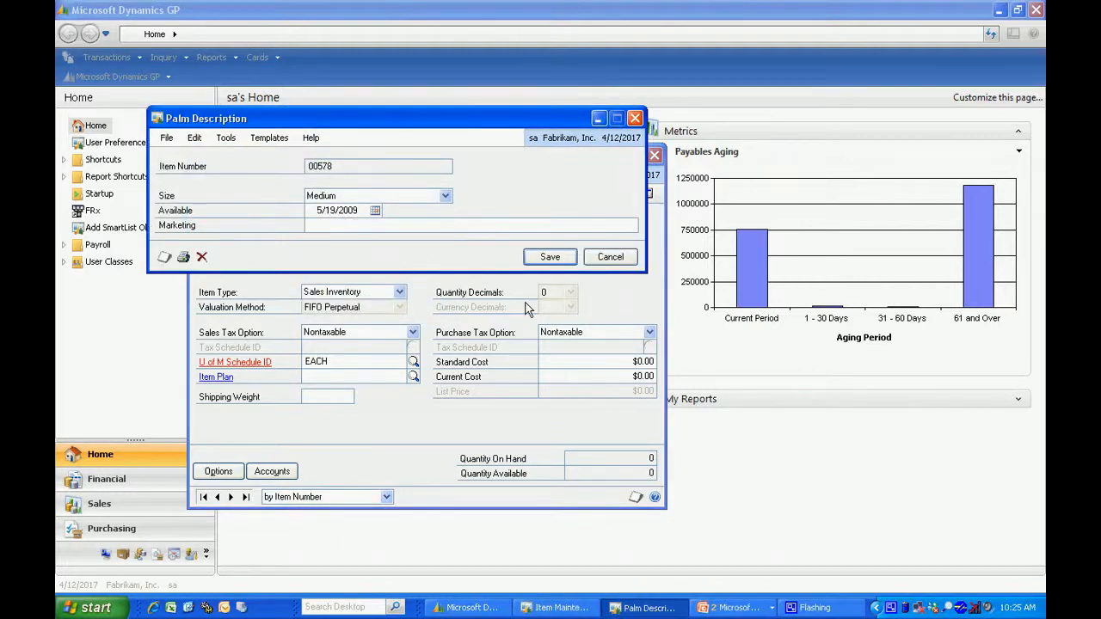
type("For pool or patio")
left_click(550, 256)
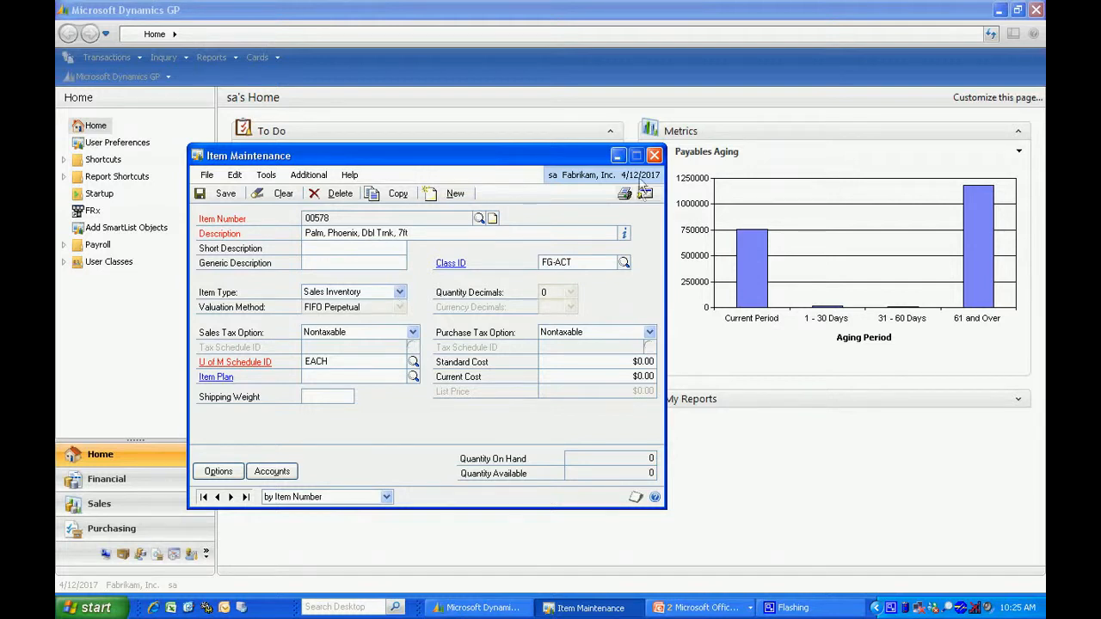
left_click(654, 155)
Open SmartList and display the Items list under Inventory
left_click(125, 77)
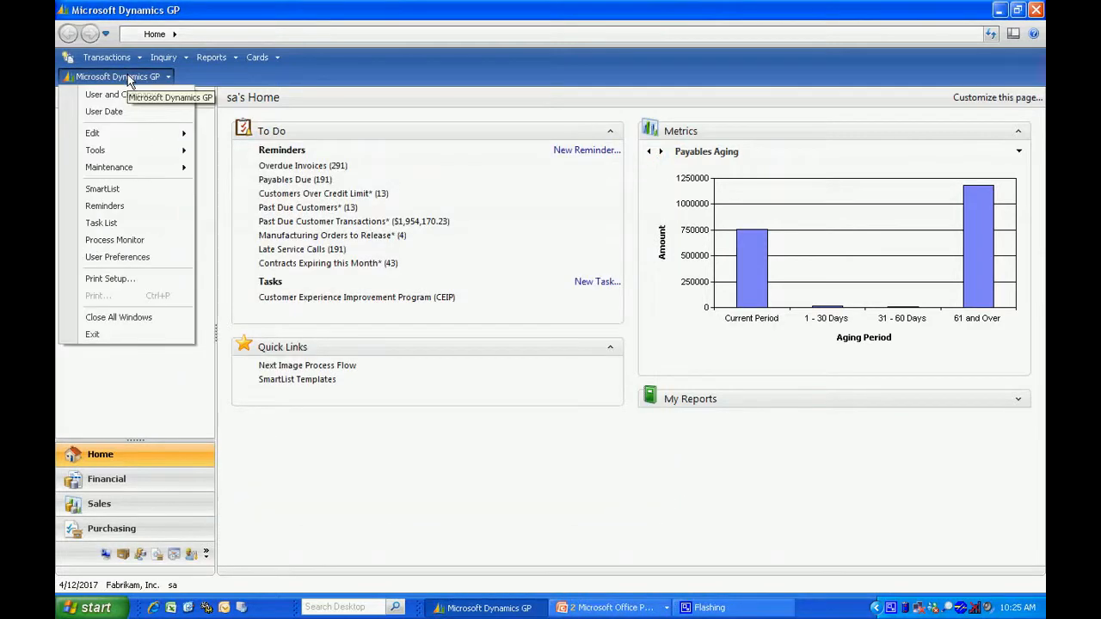
left_click(105, 190)
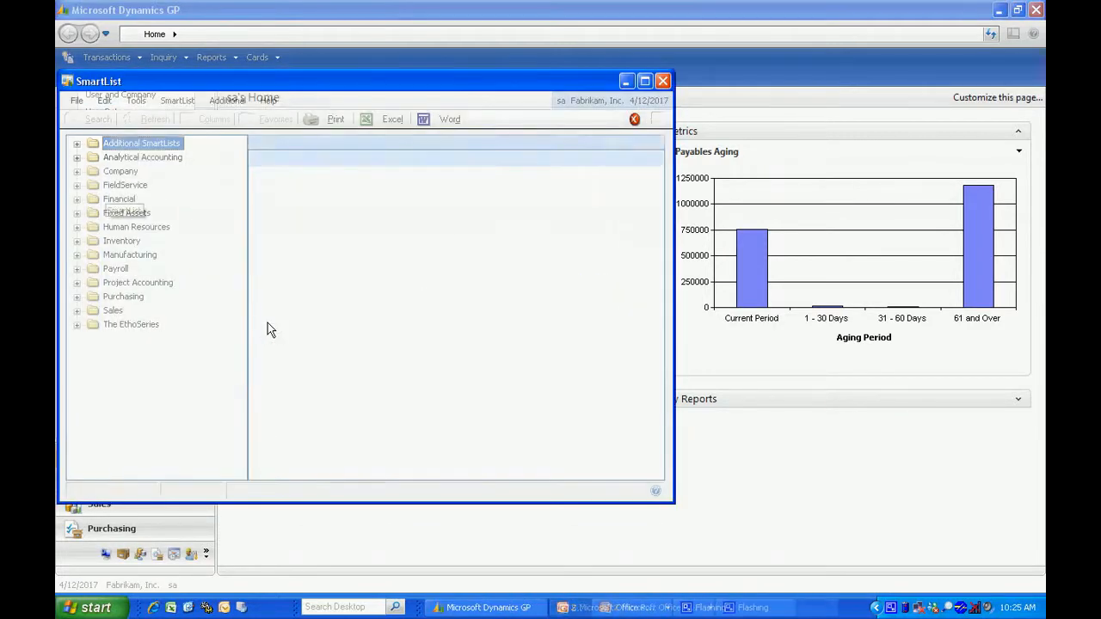
left_click(76, 242)
left_click(130, 296)
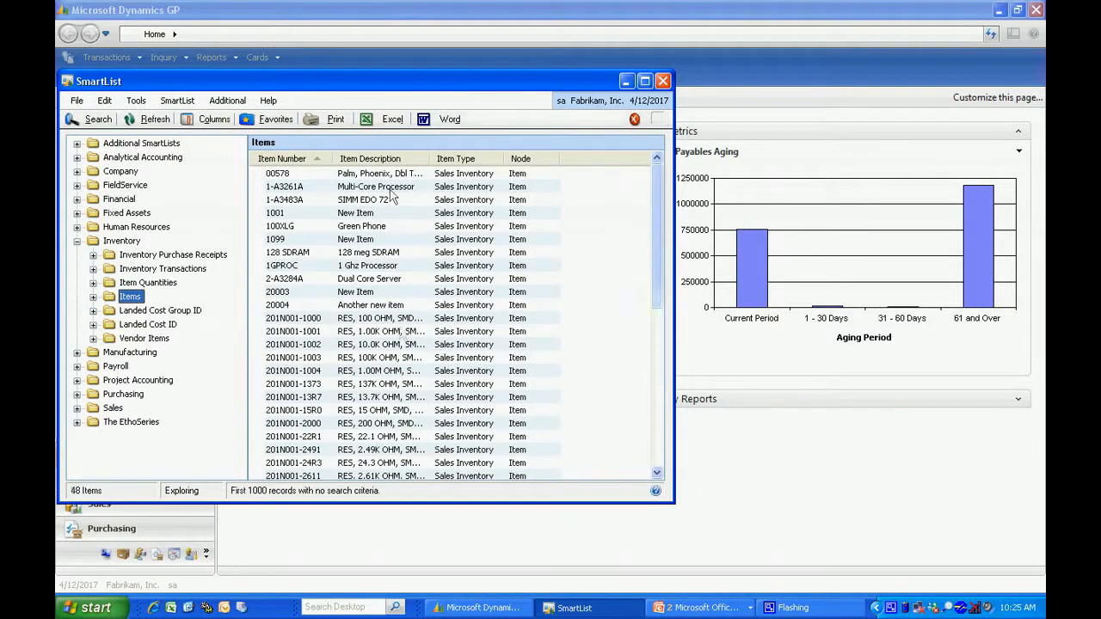
Add the Marketing Description column to the Items SmartList, and close SmartList after viewing the list
left_click(211, 120)
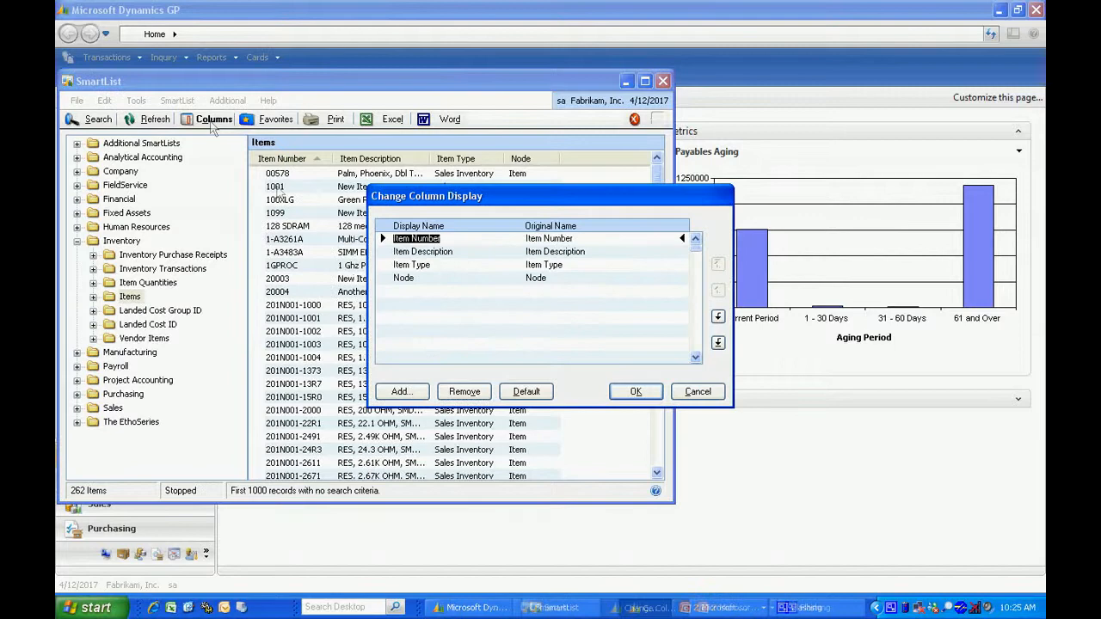
left_click(415, 396)
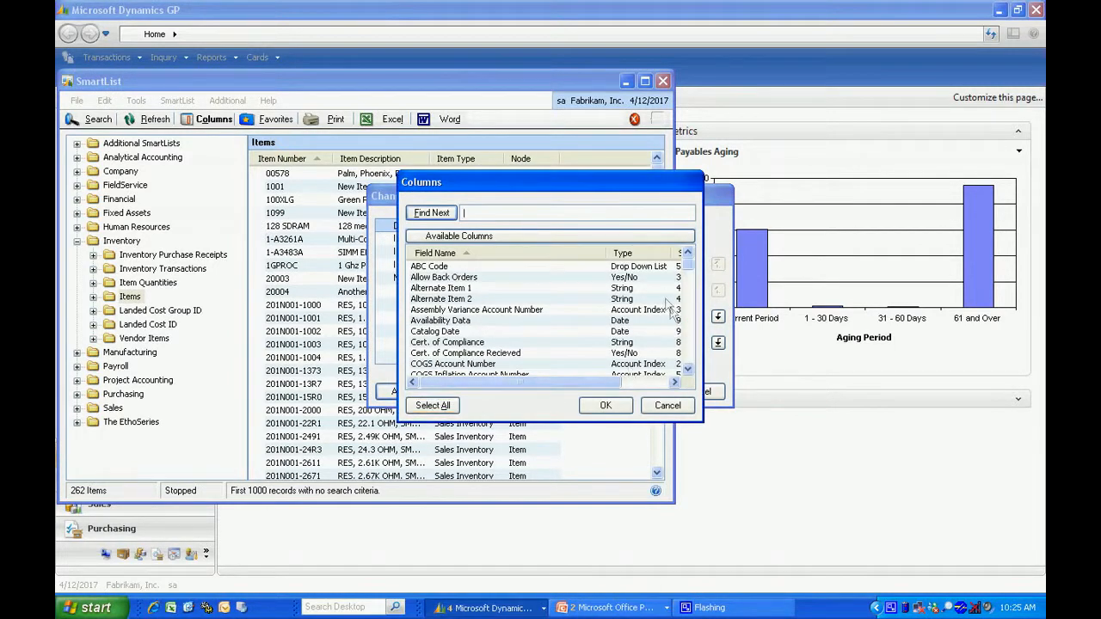
type("mar")
left_click(432, 213)
left_click(512, 364)
left_click(606, 405)
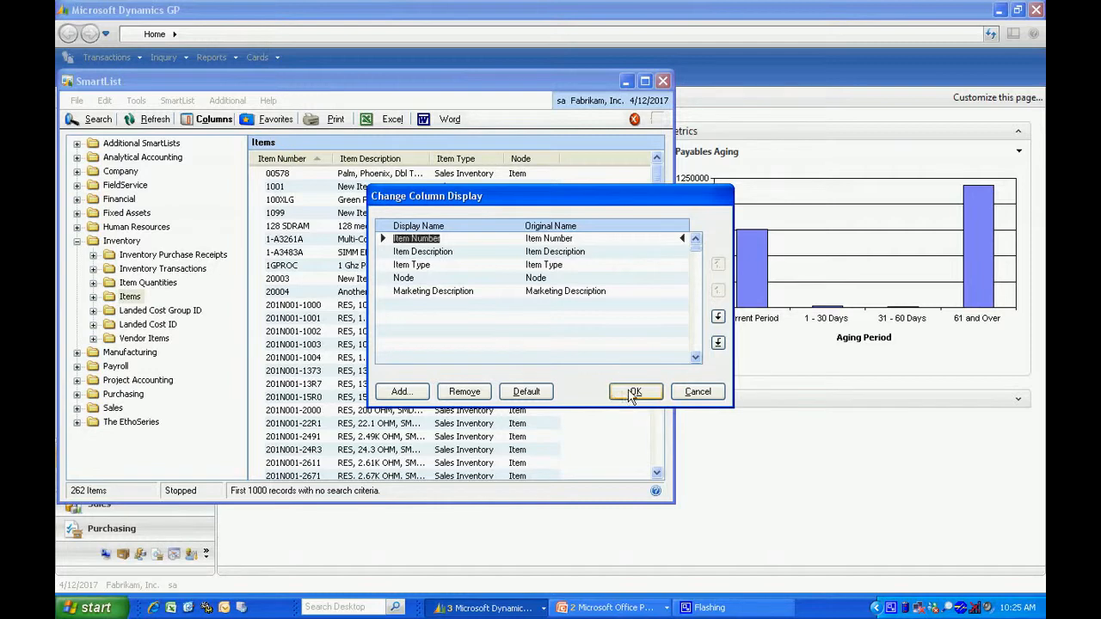
left_click(636, 392)
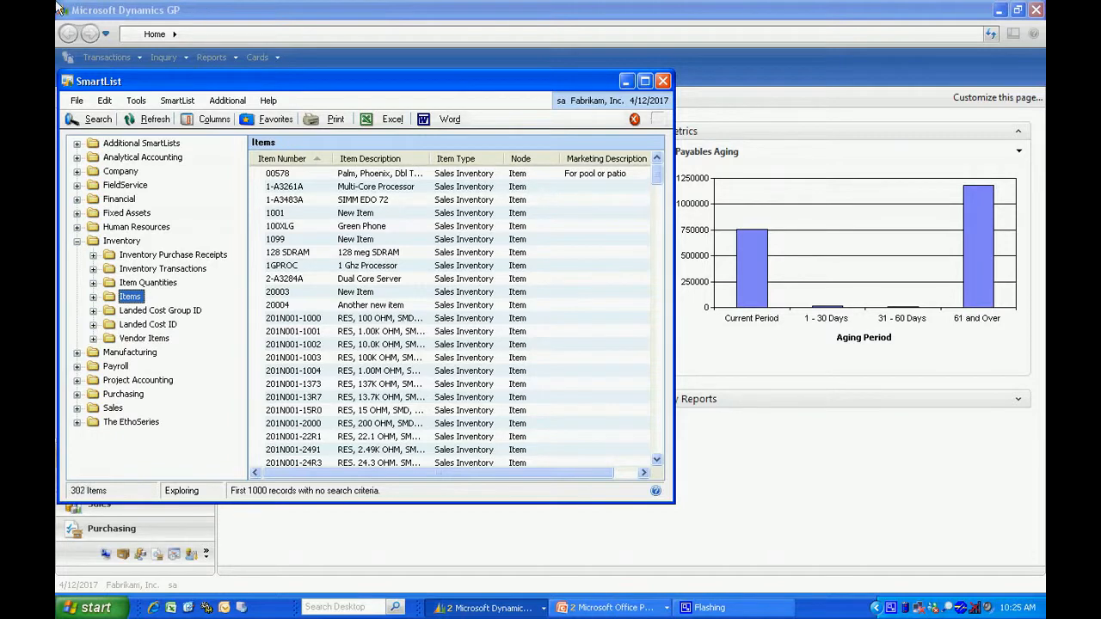
left_click(662, 80)
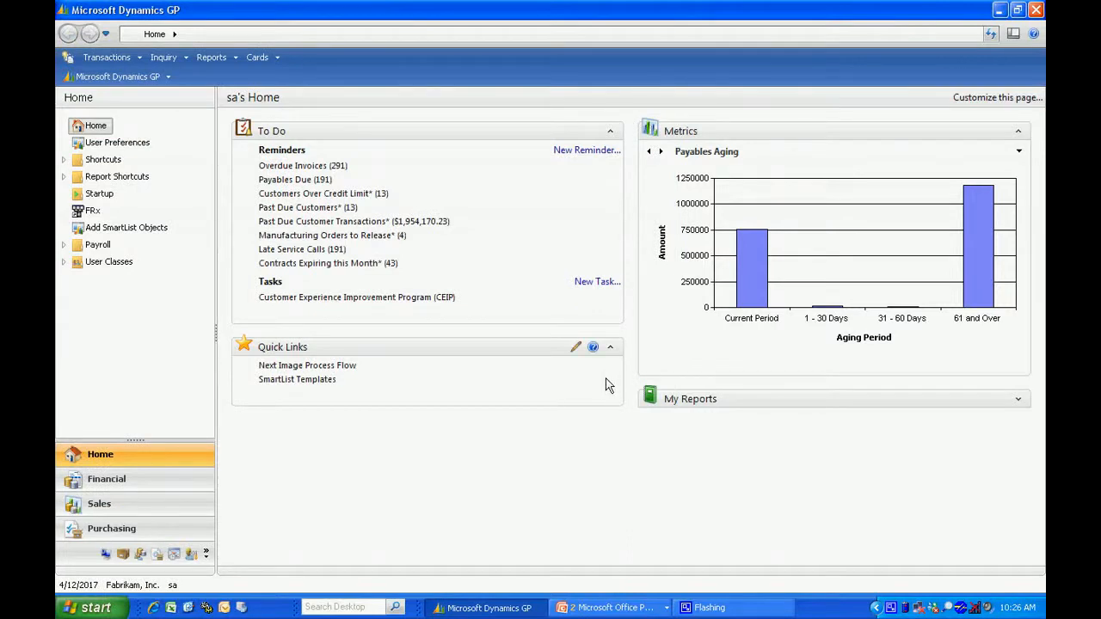